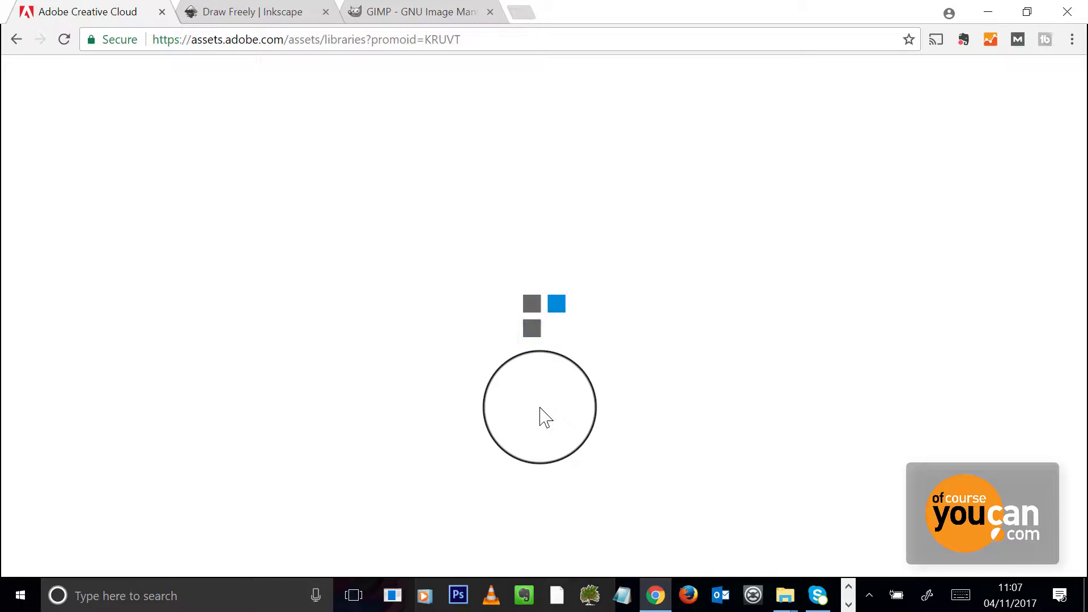
Show all Creative Cloud files online and check the synced Creative Cloud Files folder in File Explorer
click(66, 187)
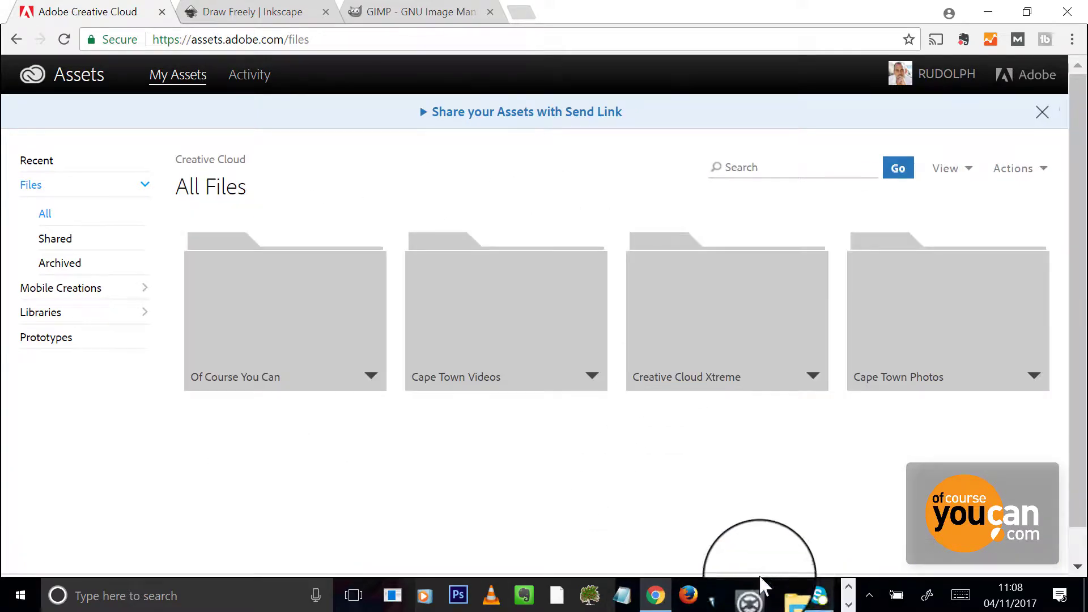
mouse_move(785, 592)
click(844, 553)
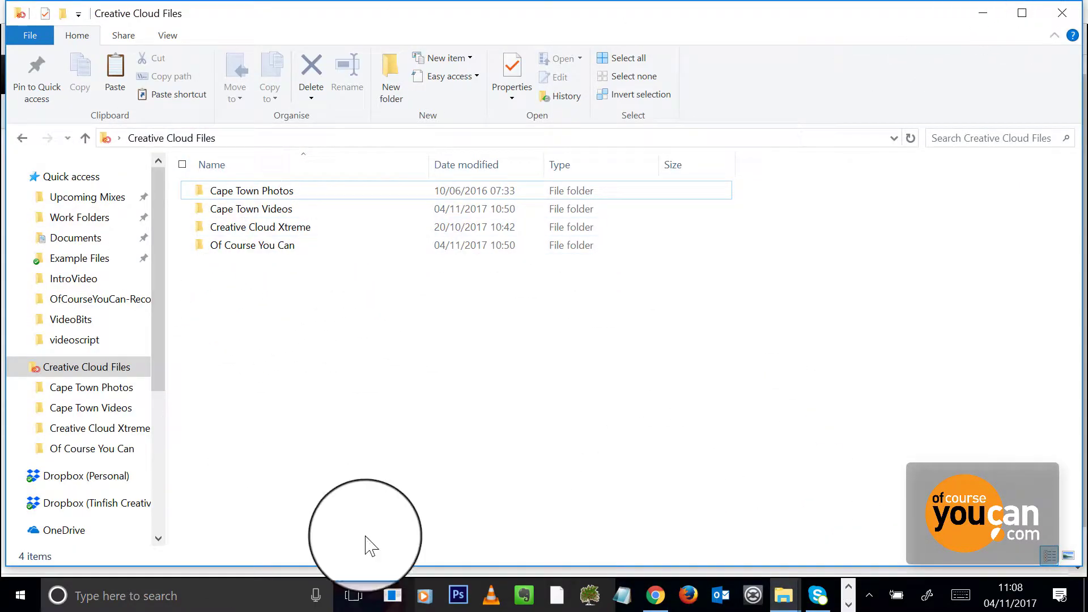
click(983, 13)
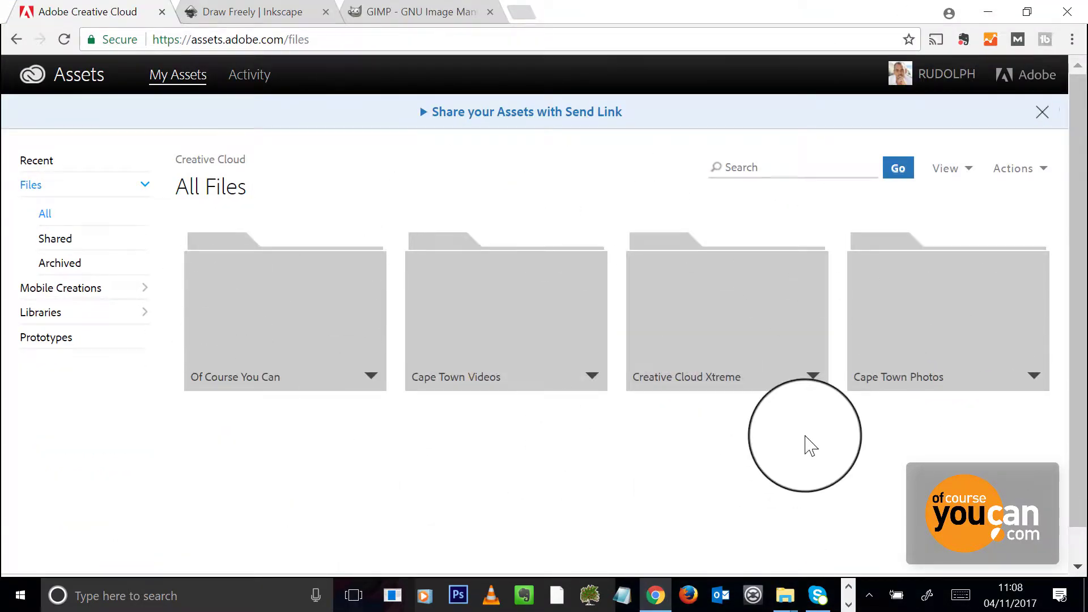
Open the Of Course You Can folder among the online Creative Cloud files
scroll(735, 441, down, 1)
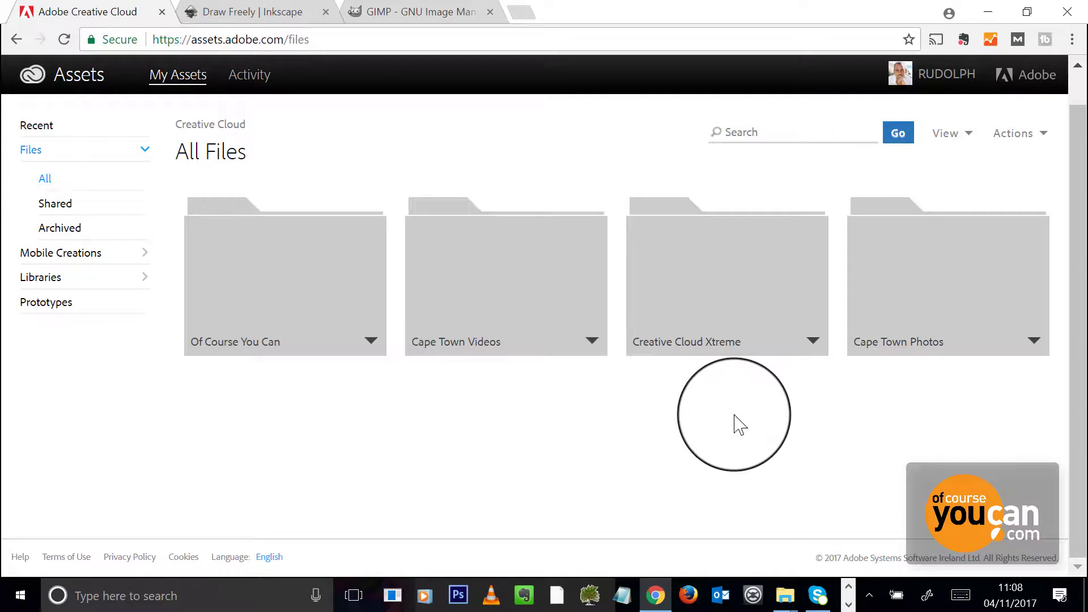
click(371, 341)
click(326, 277)
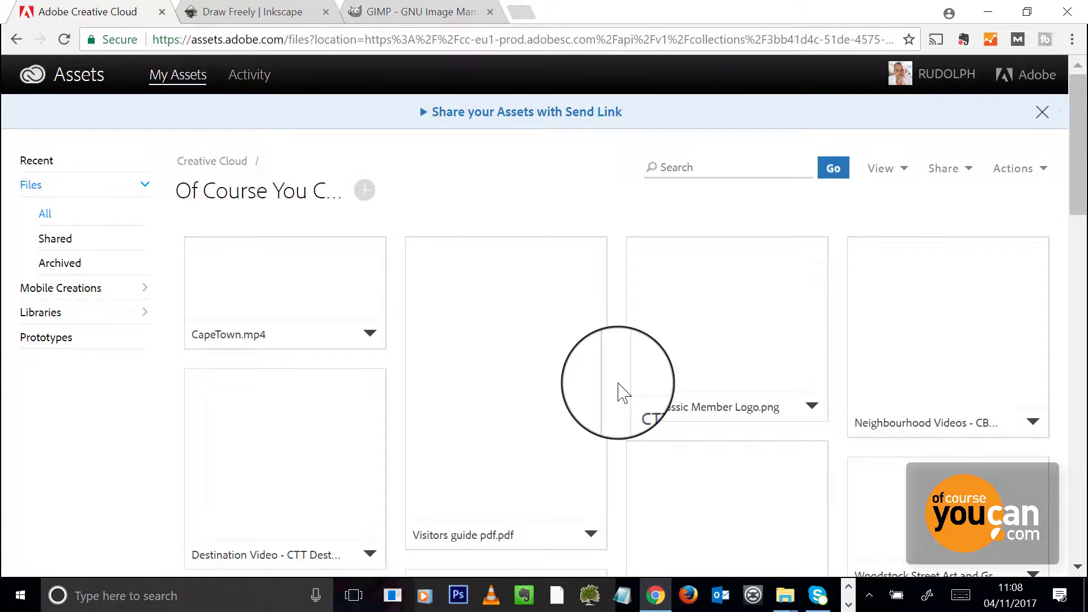
Examine the images, videos and documents stored in the Of Course You Can folder and their previews
scroll(779, 396, down, 3)
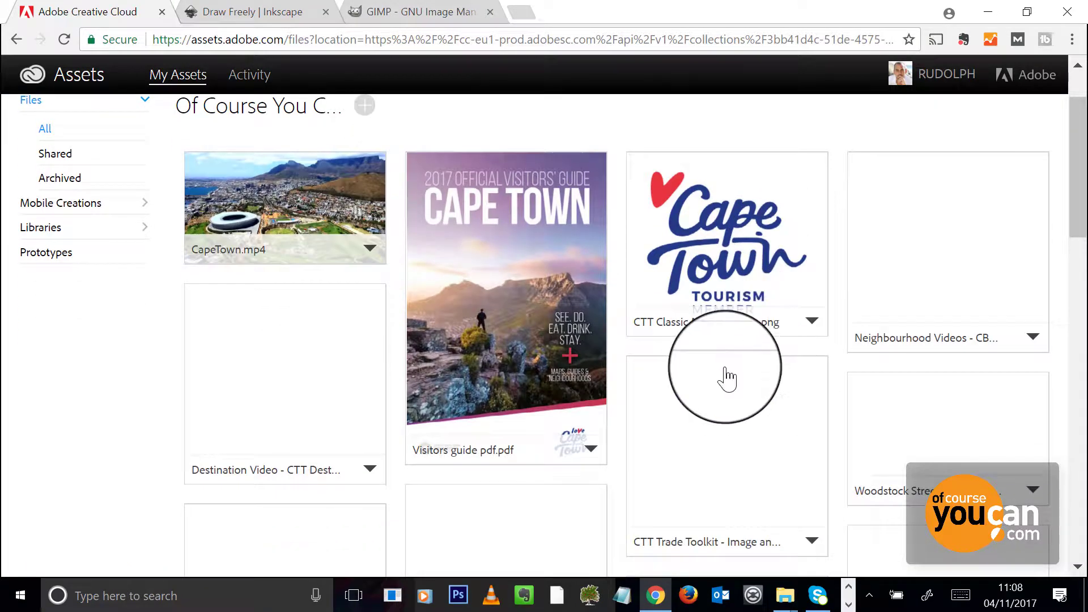
scroll(882, 389, down, 3)
scroll(907, 402, up, 5)
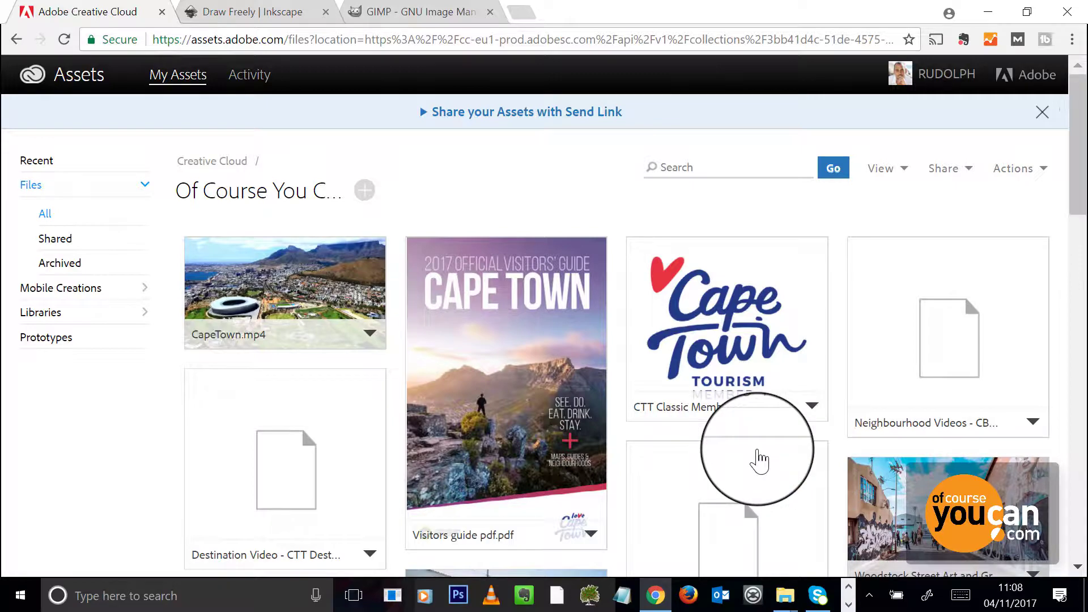
scroll(759, 459, down, 2)
scroll(737, 493, down, 3)
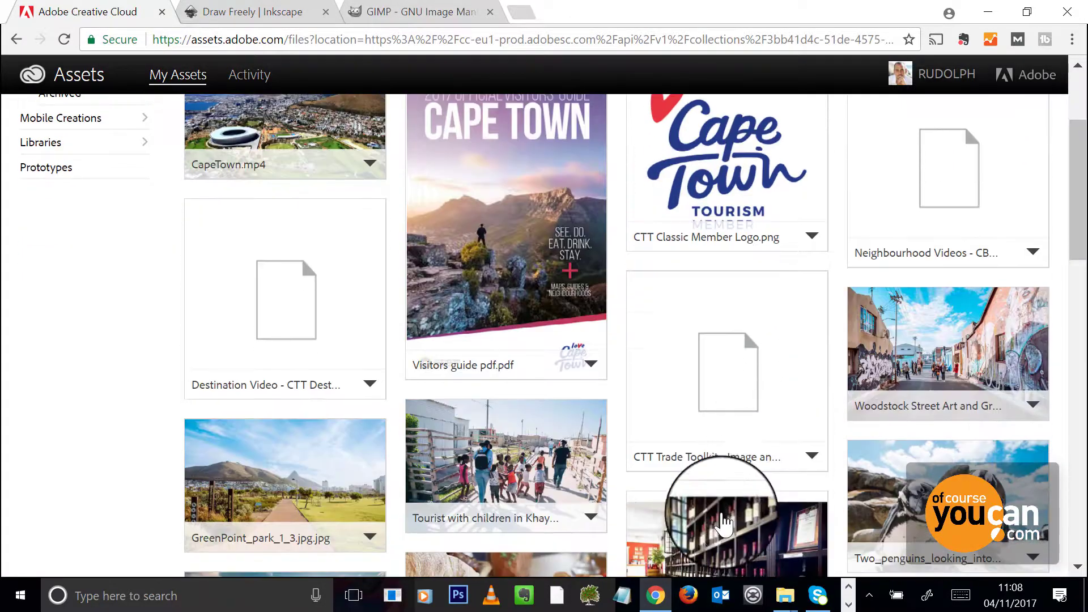
scroll(474, 388, down, 7)
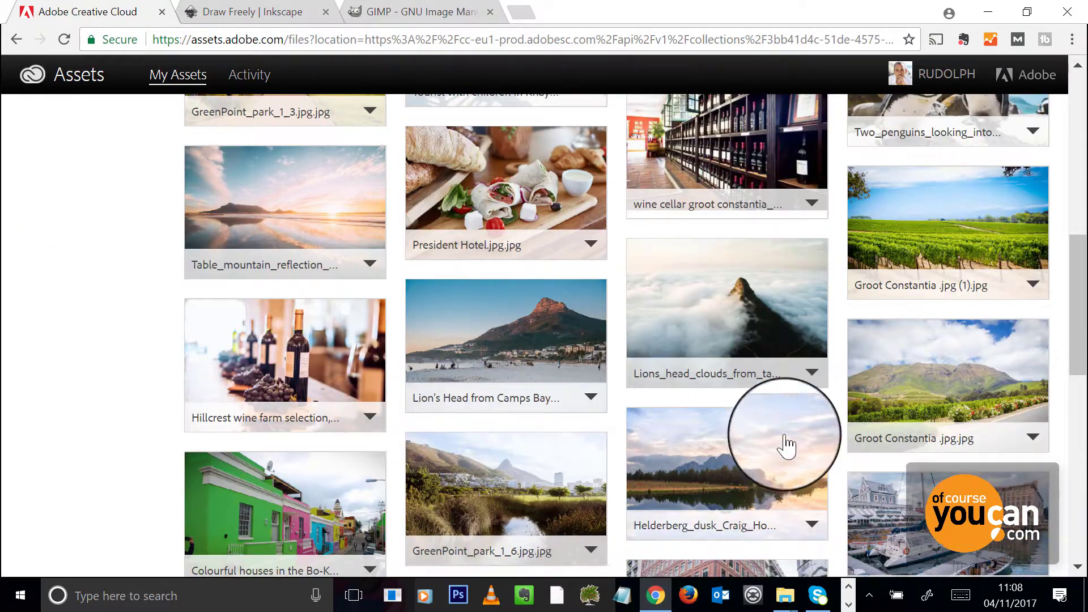
scroll(784, 444, down, 9)
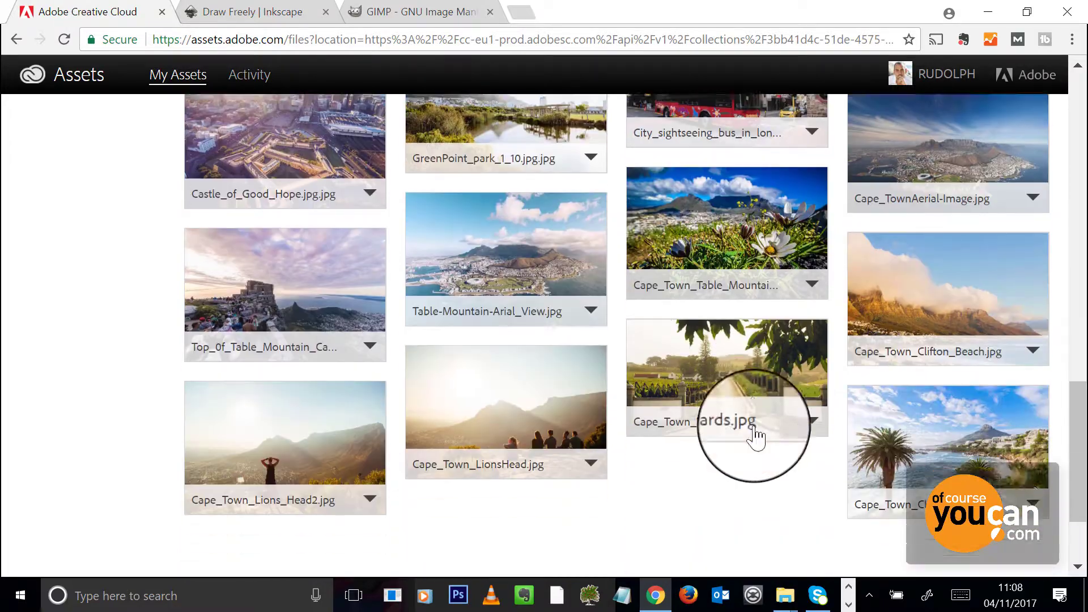
scroll(759, 439, down, 2)
scroll(761, 440, up, 20)
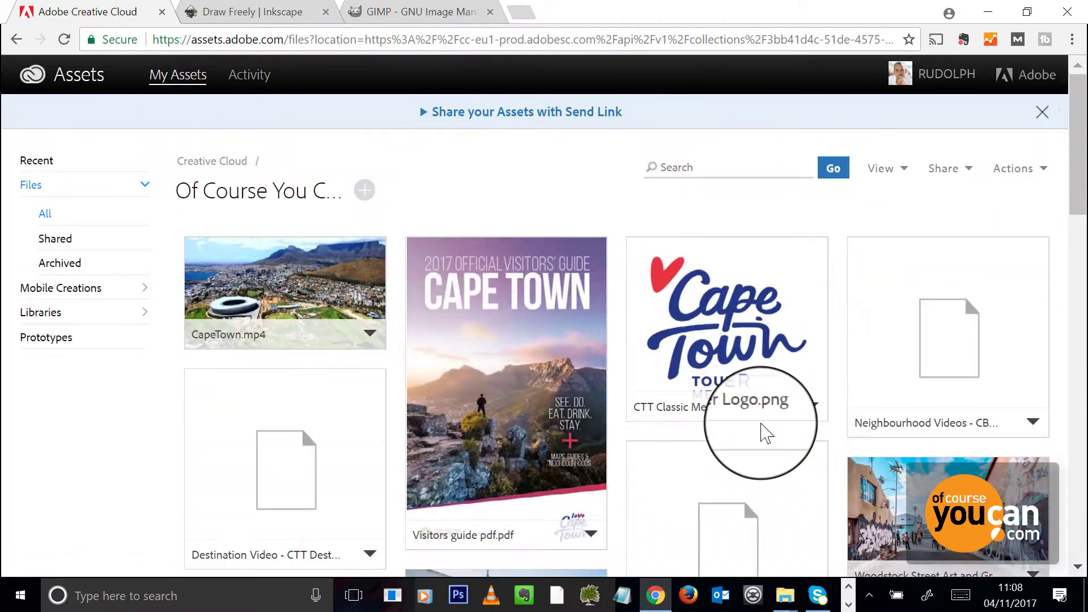
scroll(759, 436, down, 3)
scroll(430, 390, down, 3)
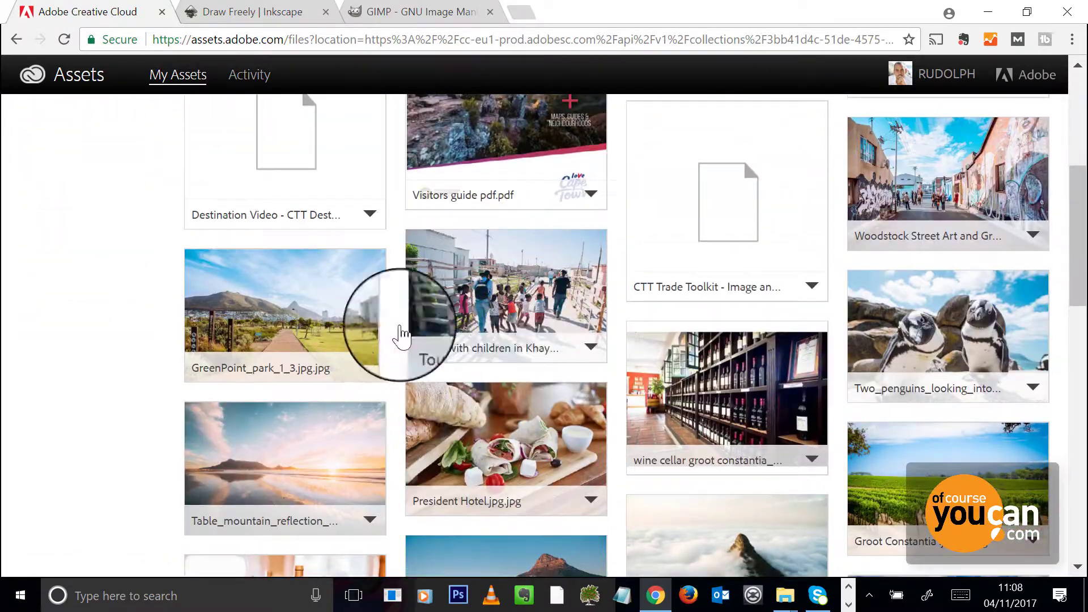
Create a public link for GreenPoint_park_1_3.jpg.jpg, select the link address and close the sharing dialog
click(368, 365)
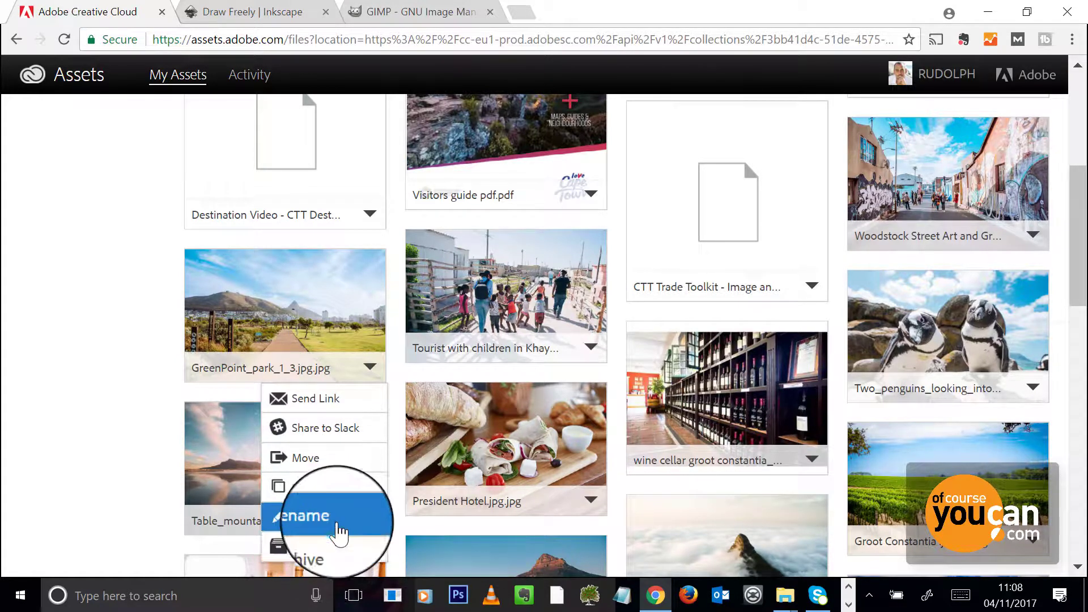
click(325, 419)
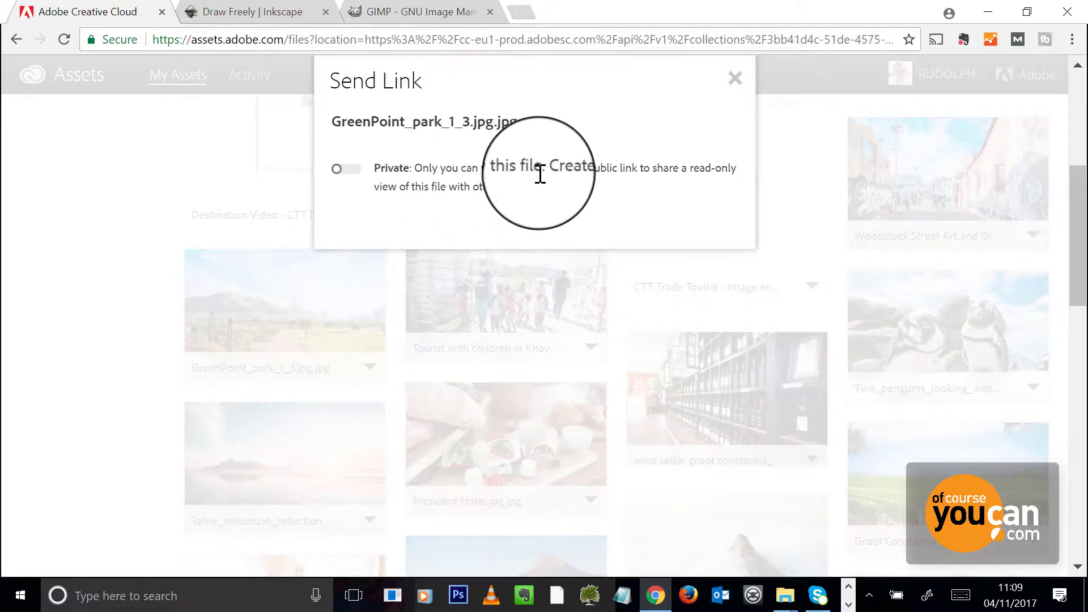
click(351, 169)
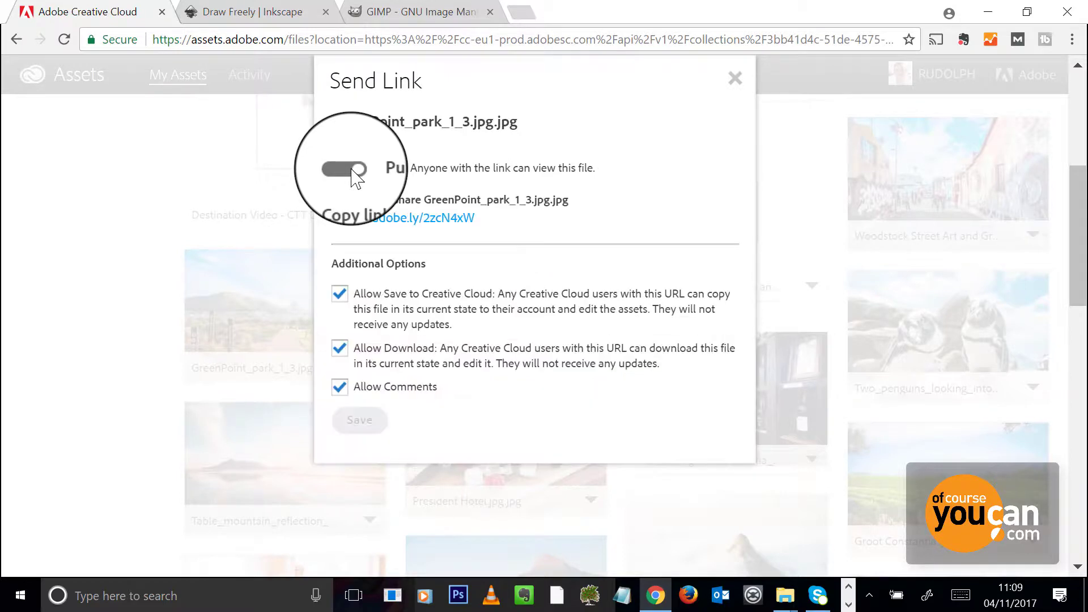
drag(475, 217, 330, 219)
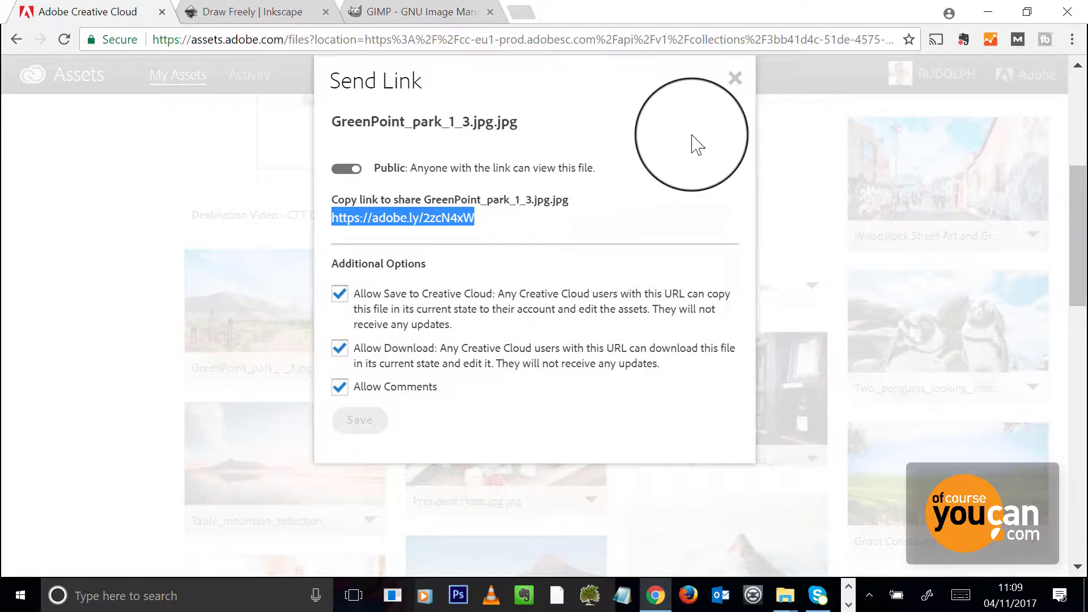
click(734, 78)
Return to all files and review the collaborator invitation permissions, Can edit and Can view, for the Of Course You Can folder without inviting anyone
scroll(485, 255, up, 6)
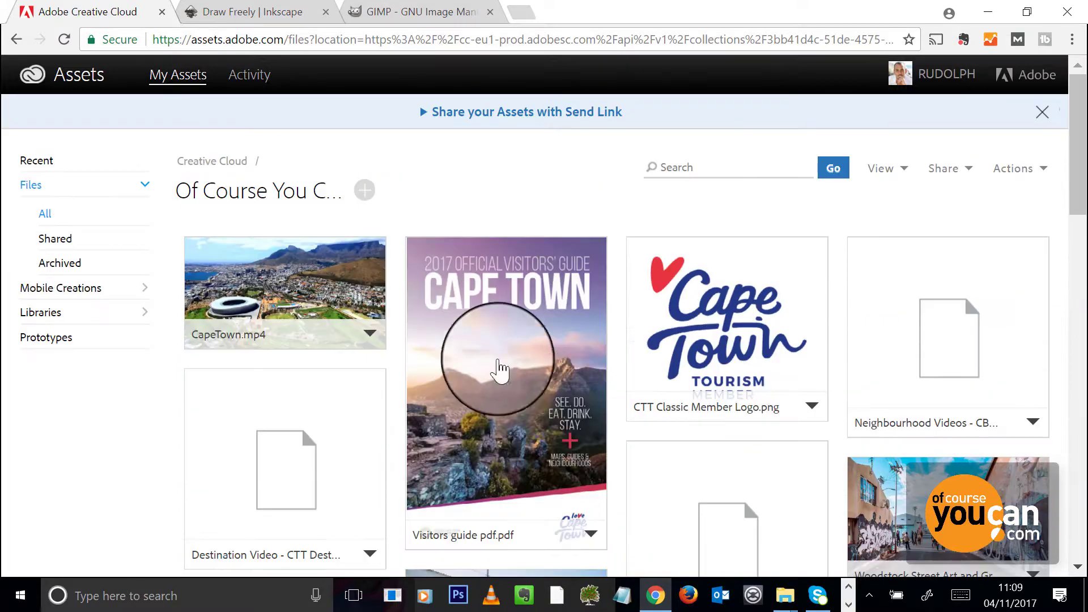
click(16, 39)
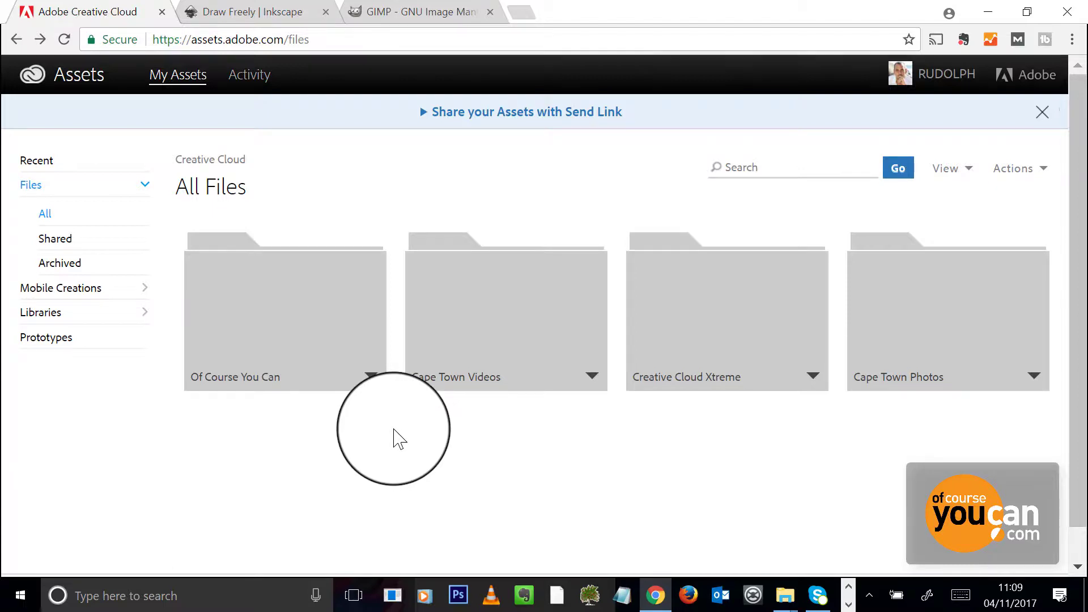
click(372, 377)
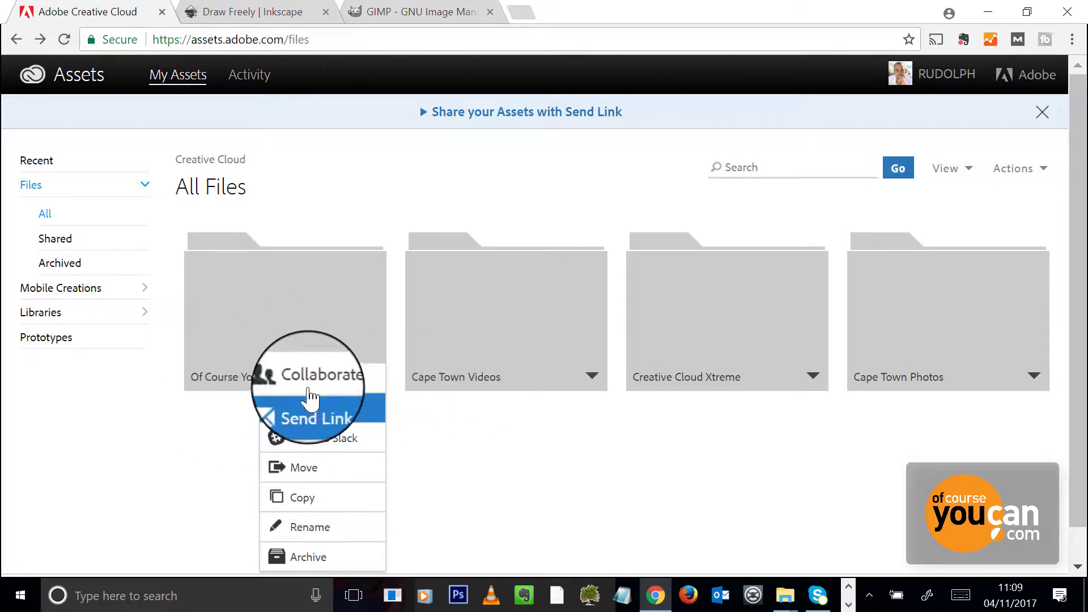
click(527, 483)
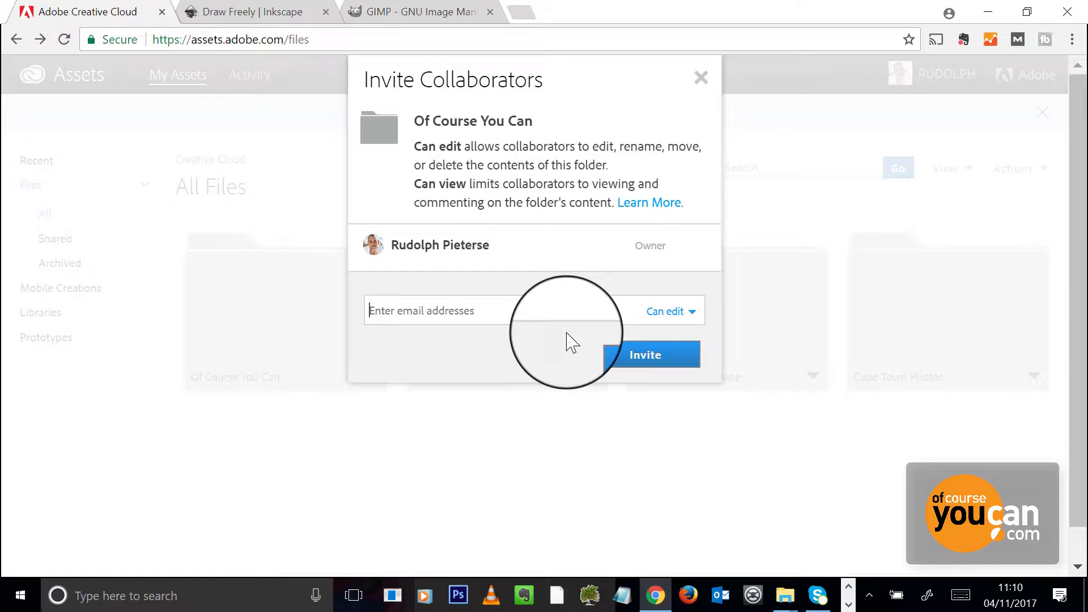
click(694, 312)
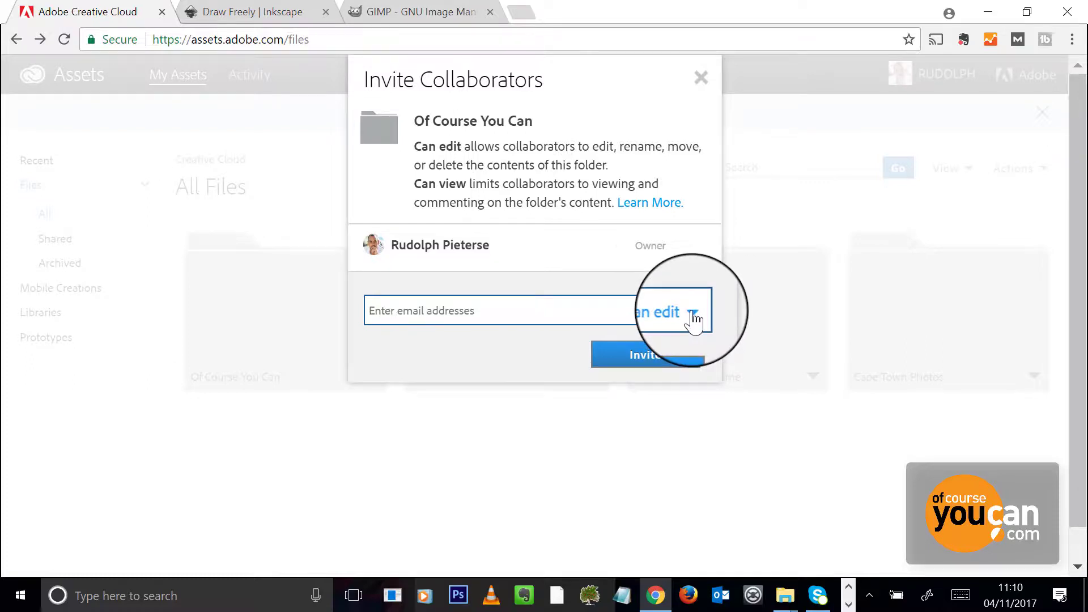
click(693, 314)
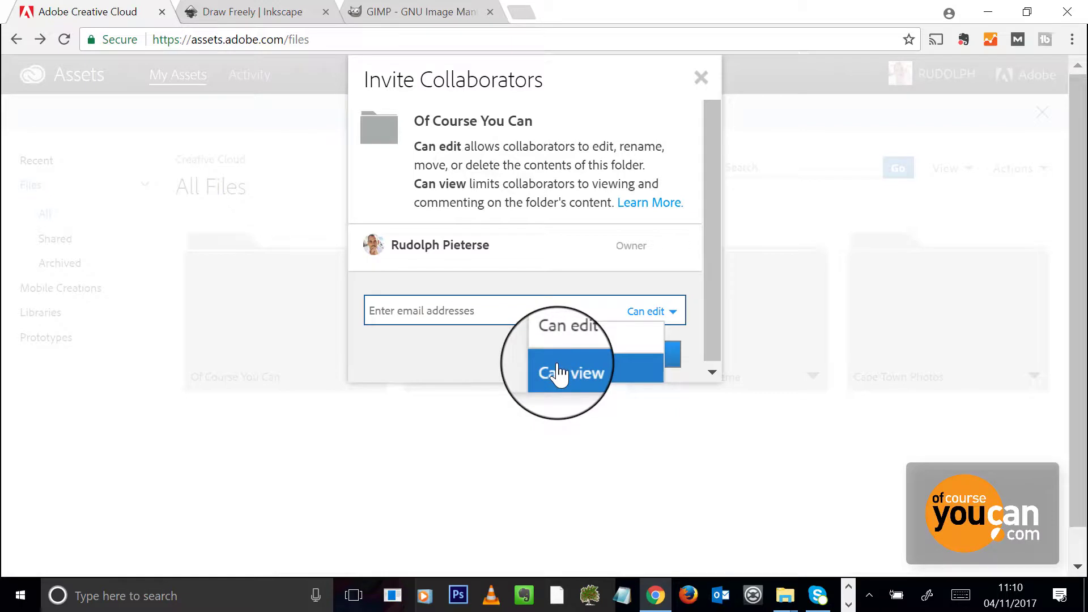
click(701, 78)
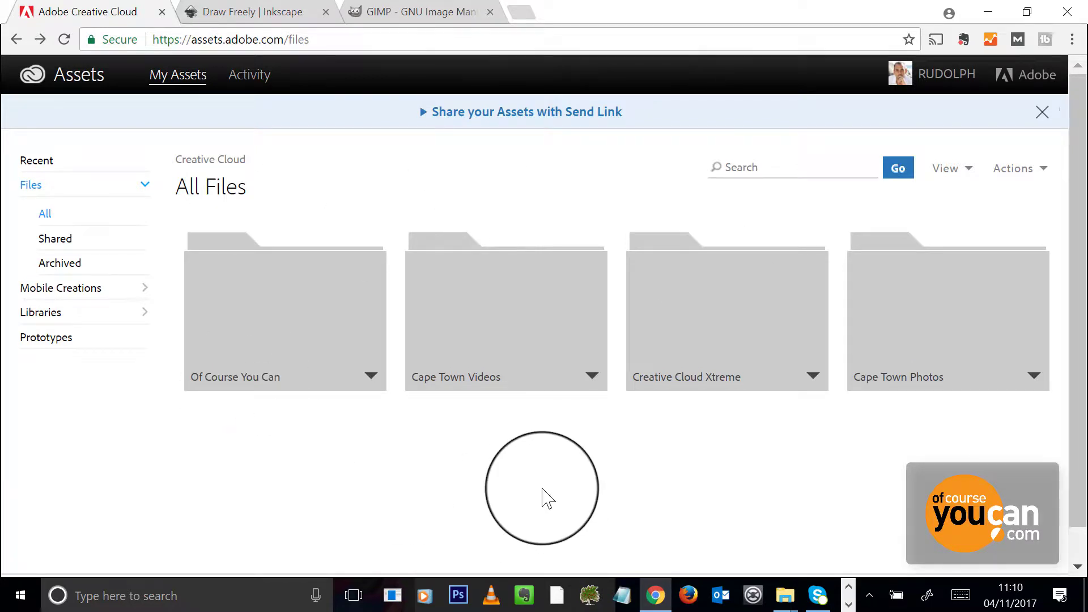
Visit the Mobile Creations listing, and show all Creative Cloud libraries
click(70, 299)
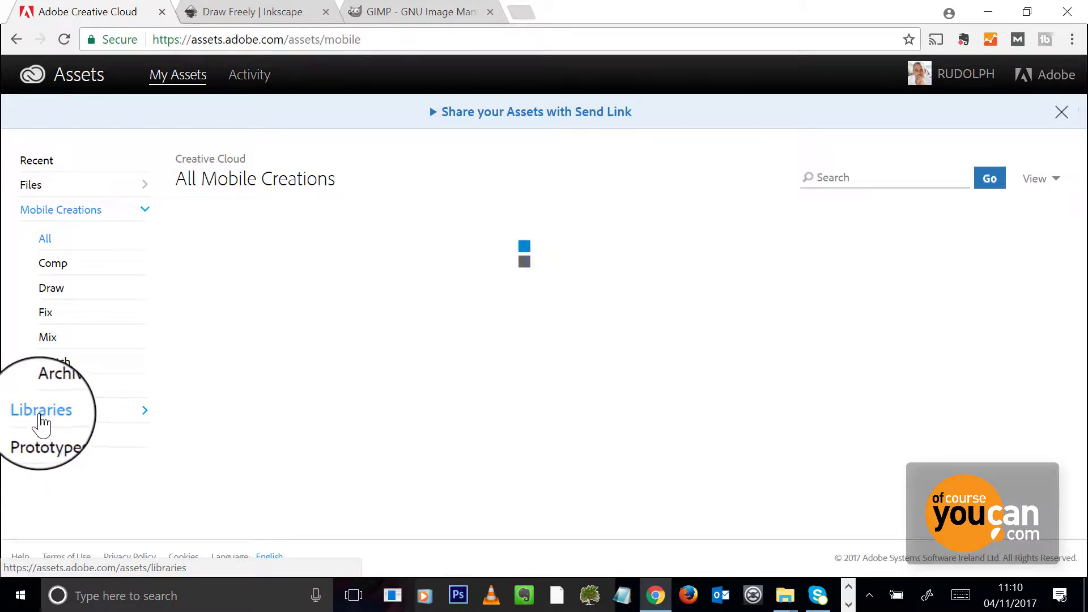
click(41, 422)
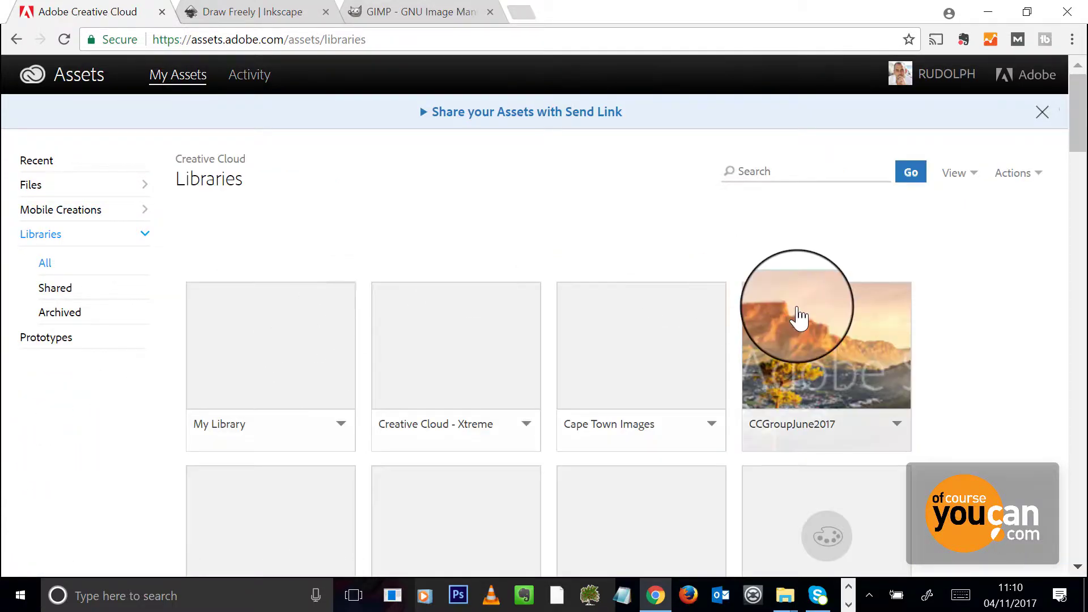
drag(1081, 159, 1081, 123)
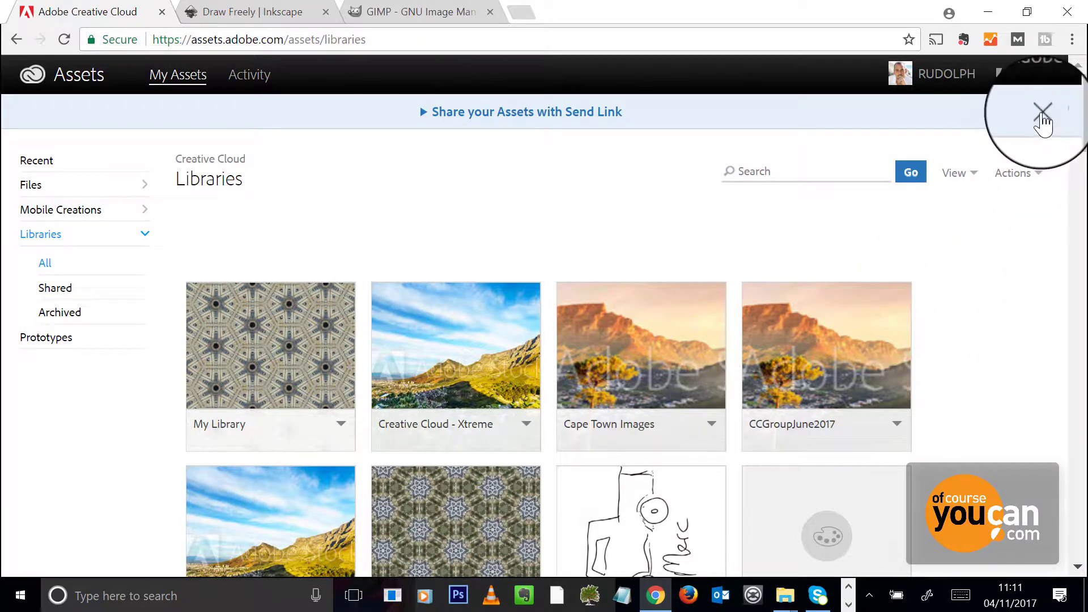
Visit the Behance Creative Network site linked from the account profile and return to the libraries
click(945, 76)
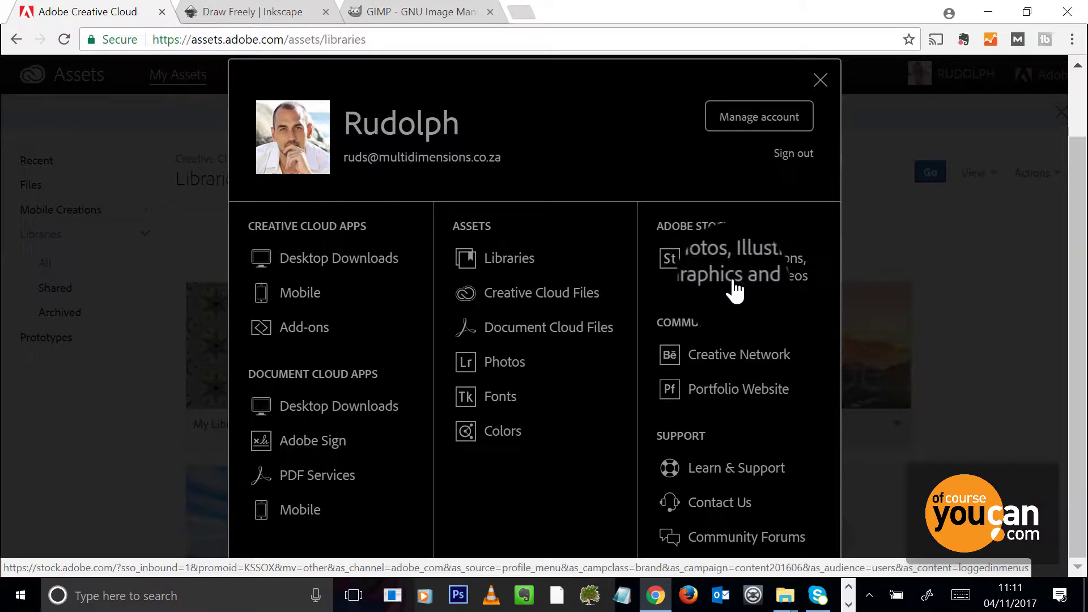
click(743, 370)
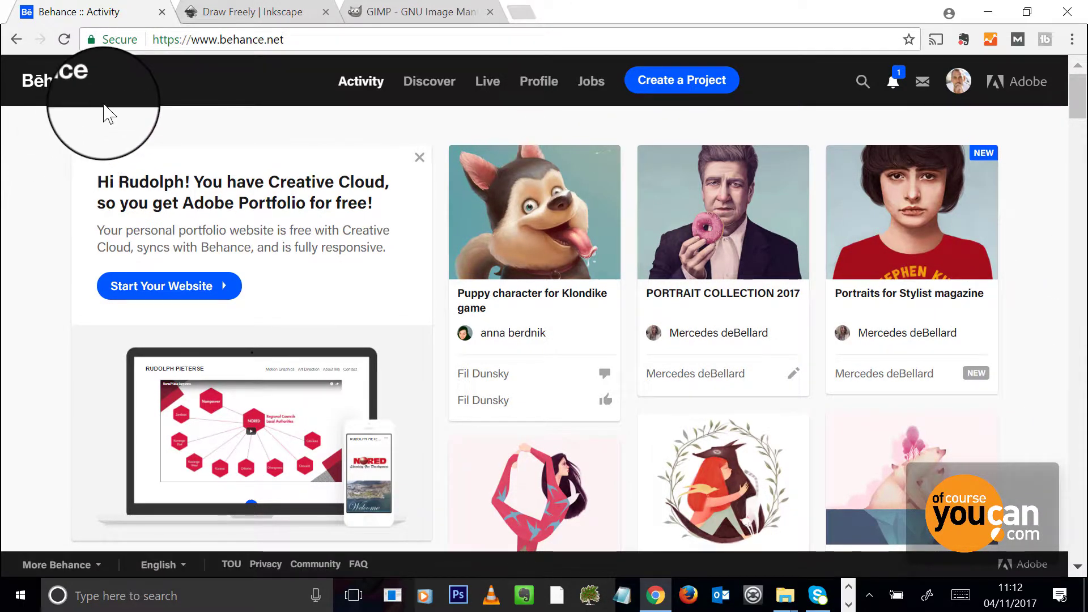
click(16, 40)
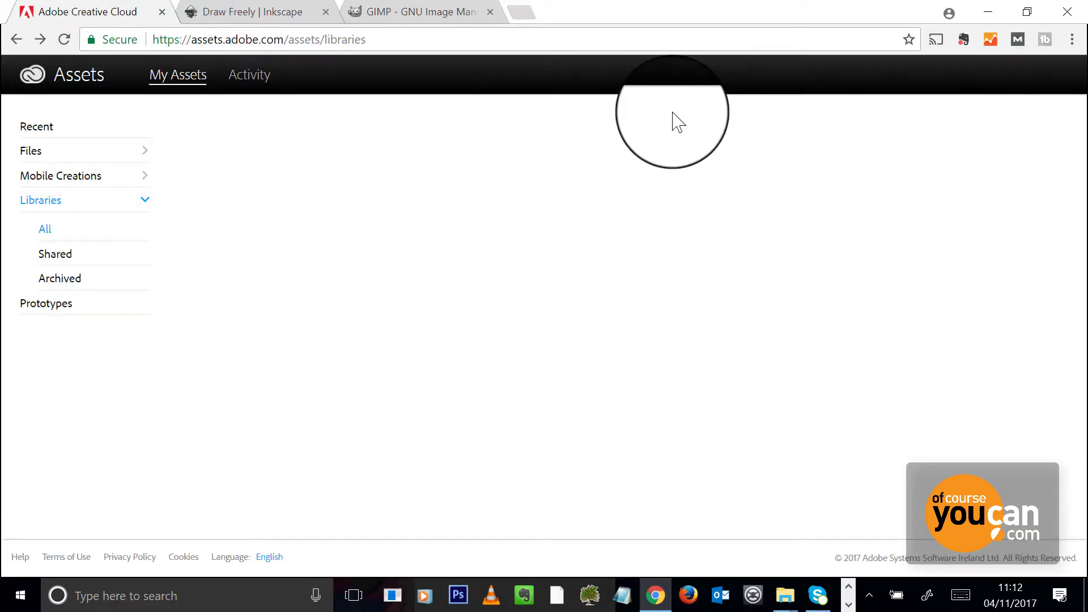
Open the Adobe Learn & Support page from the account profile links
click(946, 78)
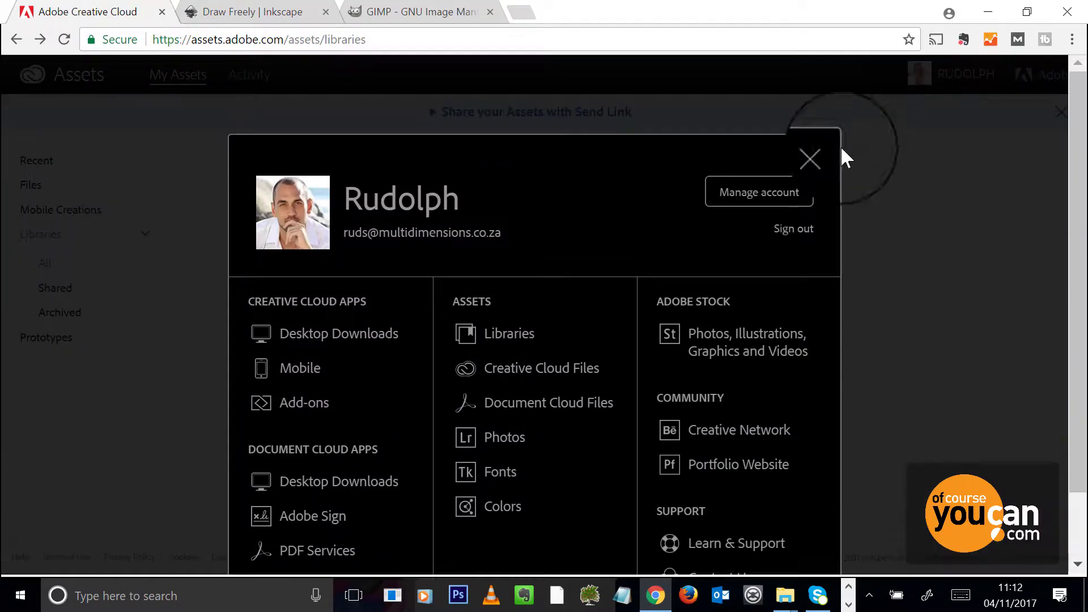
scroll(865, 403, down, 2)
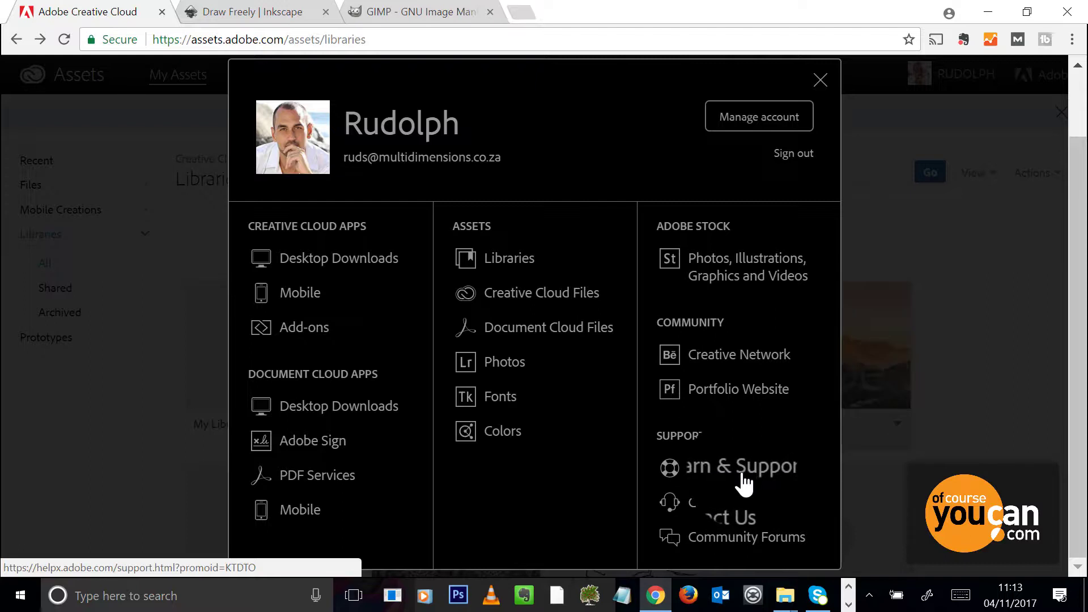
click(952, 442)
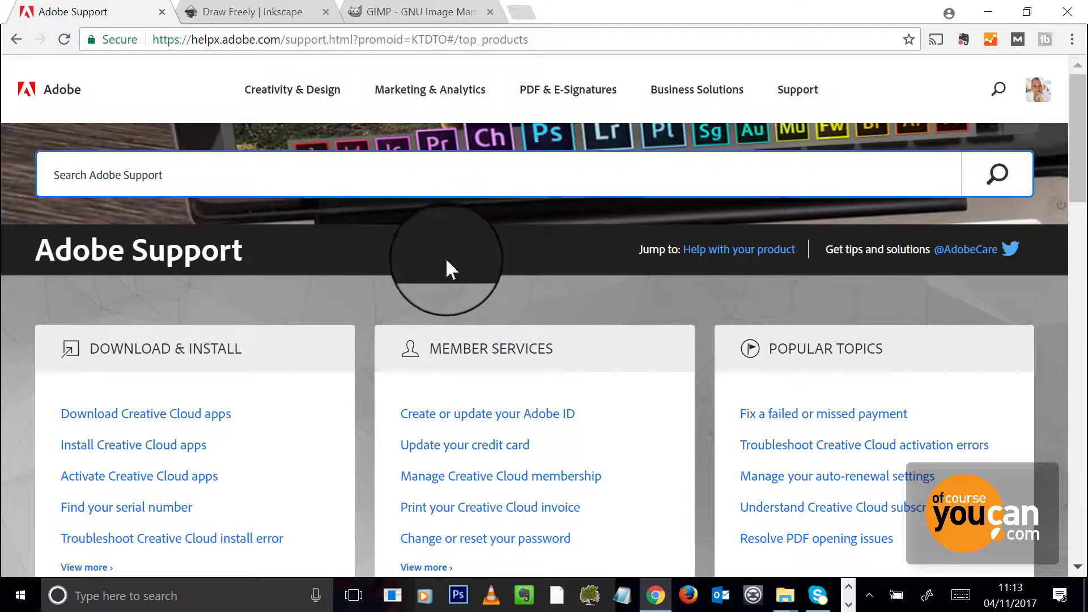
Look through the support topics and products, and open the InDesign help page
scroll(456, 261, down, 3)
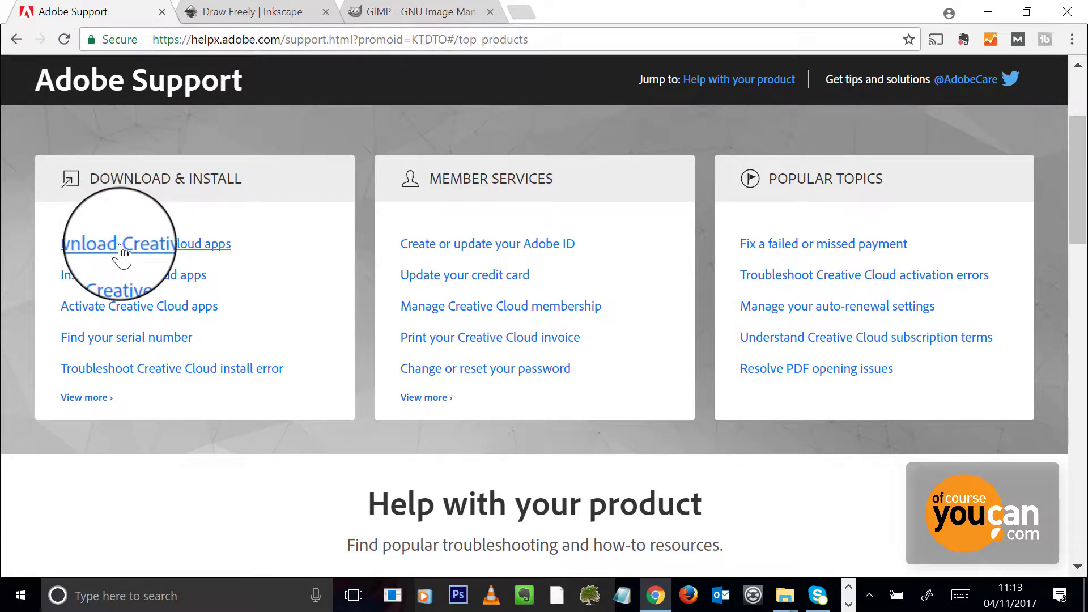
scroll(323, 277, down, 9)
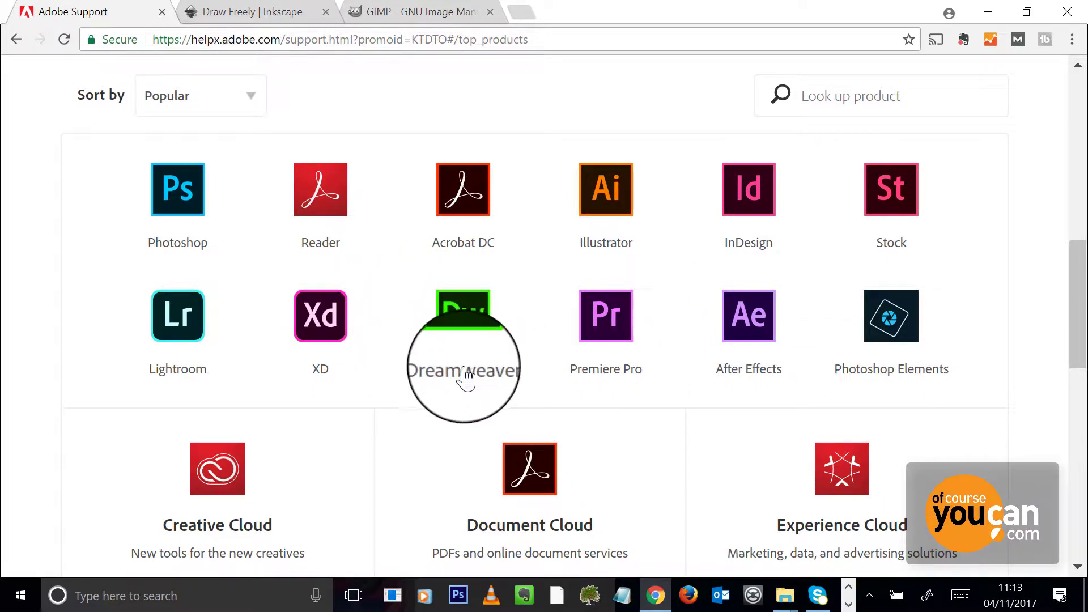
click(740, 249)
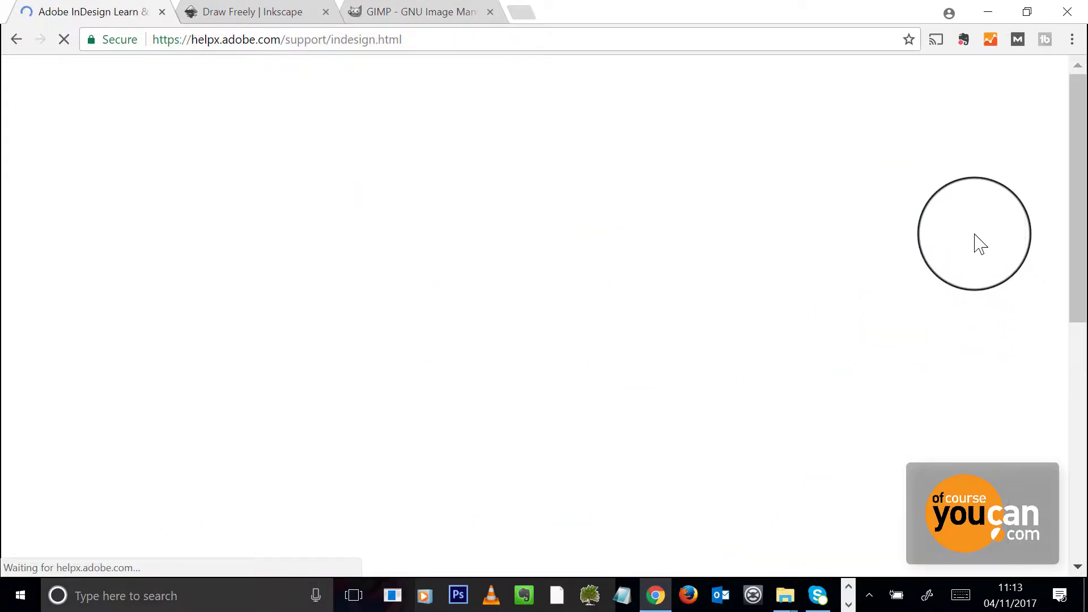
Look through the guides, tutorials and troubleshooting topics on the InDesign support page, and return to the main Adobe Support page
scroll(1017, 470, down, 3)
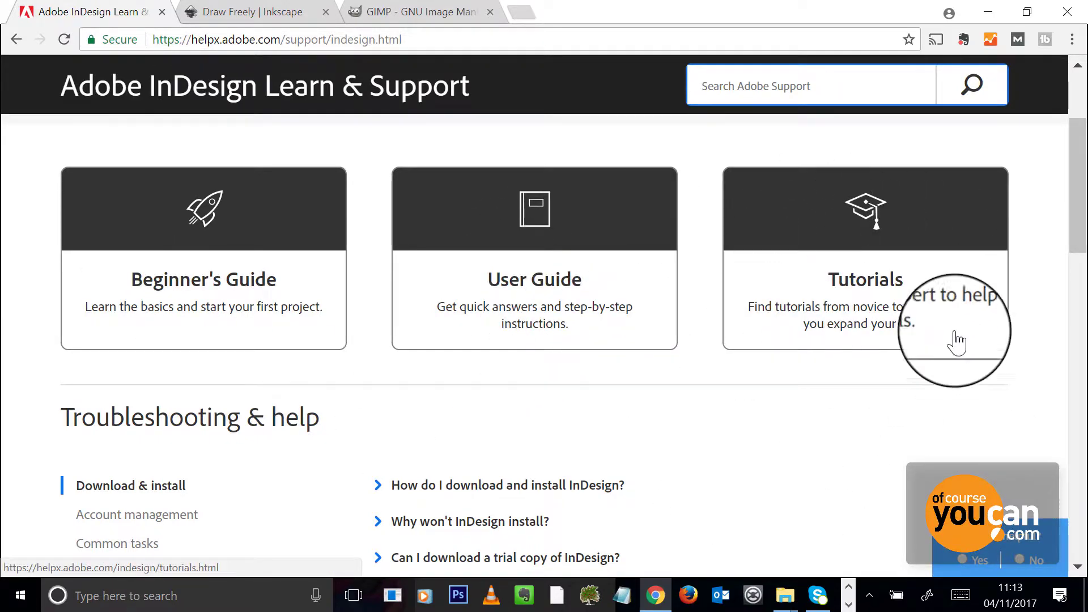
scroll(935, 385, down, 3)
scroll(998, 425, up, 6)
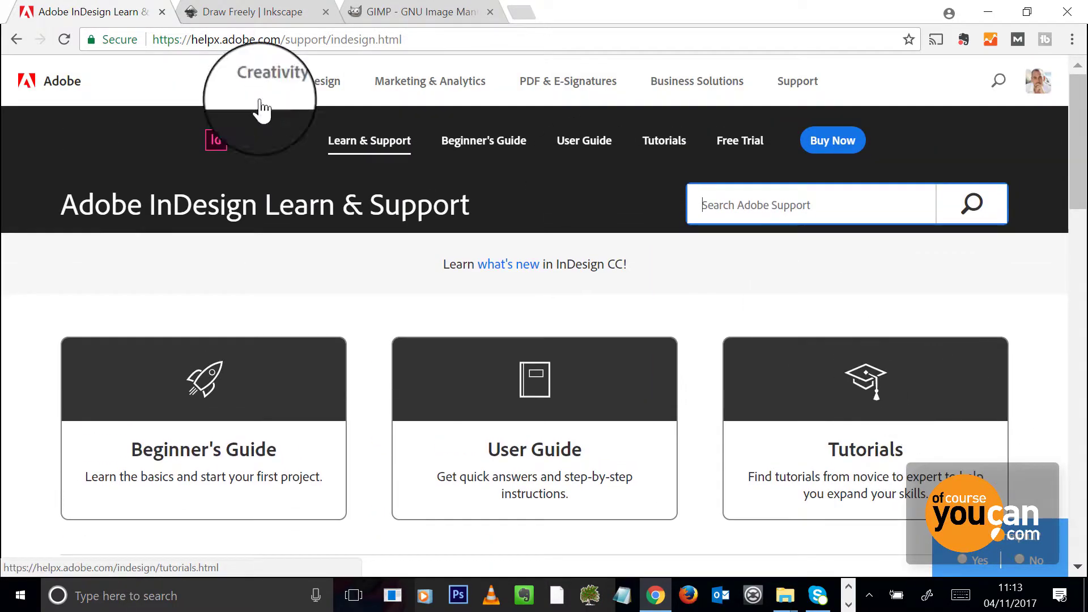
click(16, 39)
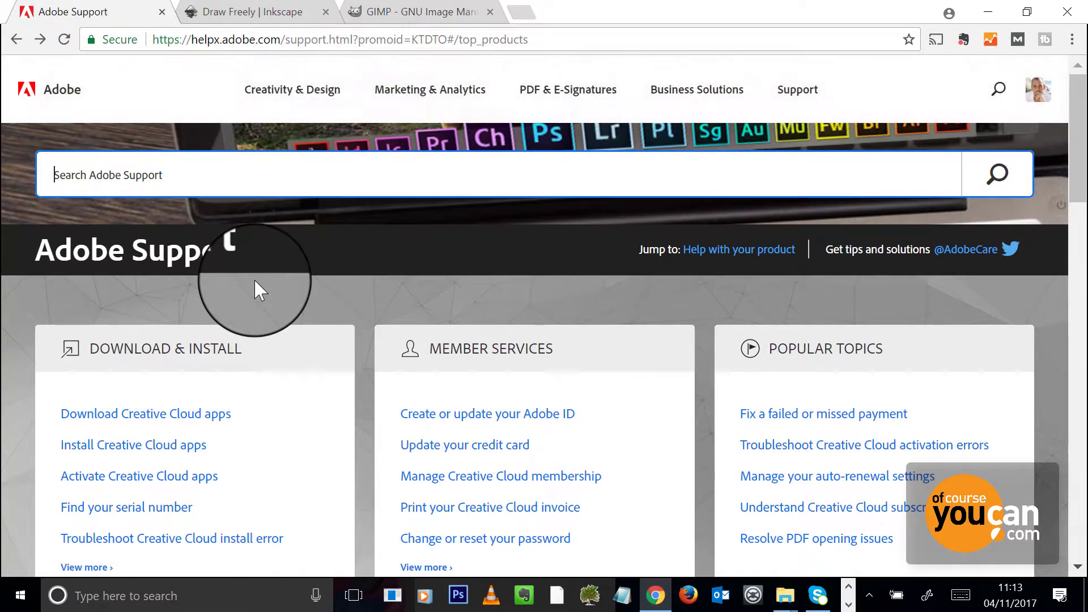
Check the account profile options on the support page, and go to the adobe.com home page
click(1038, 90)
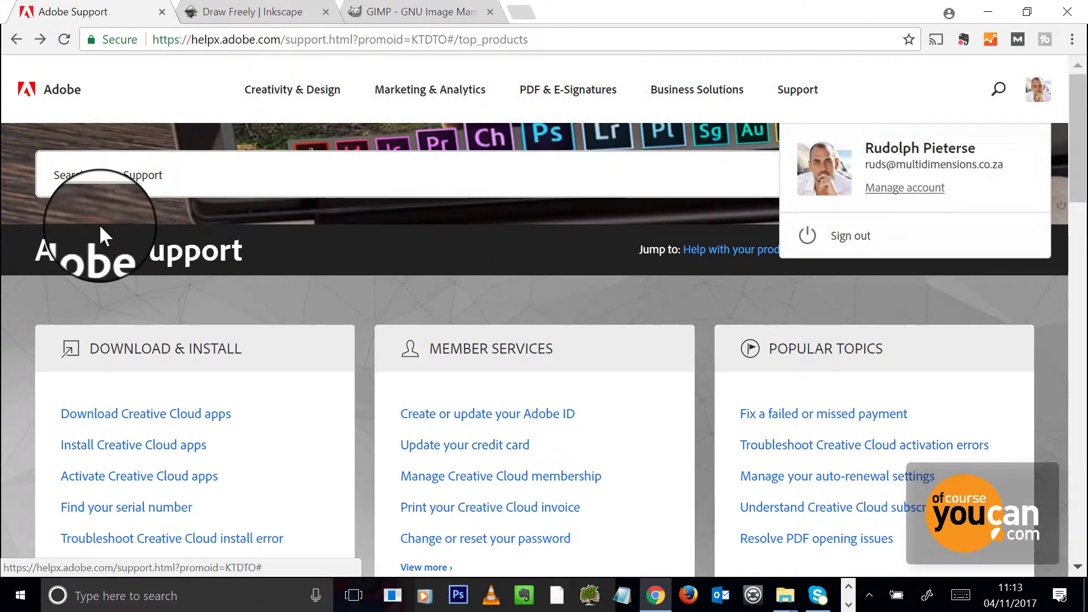
click(1038, 90)
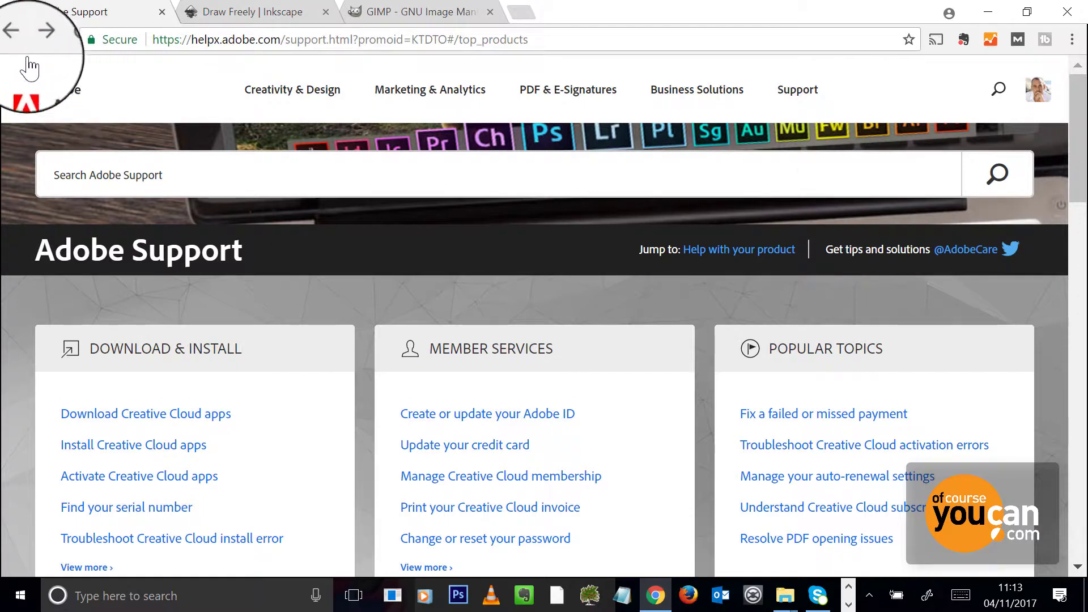
click(301, 46)
text(ad)
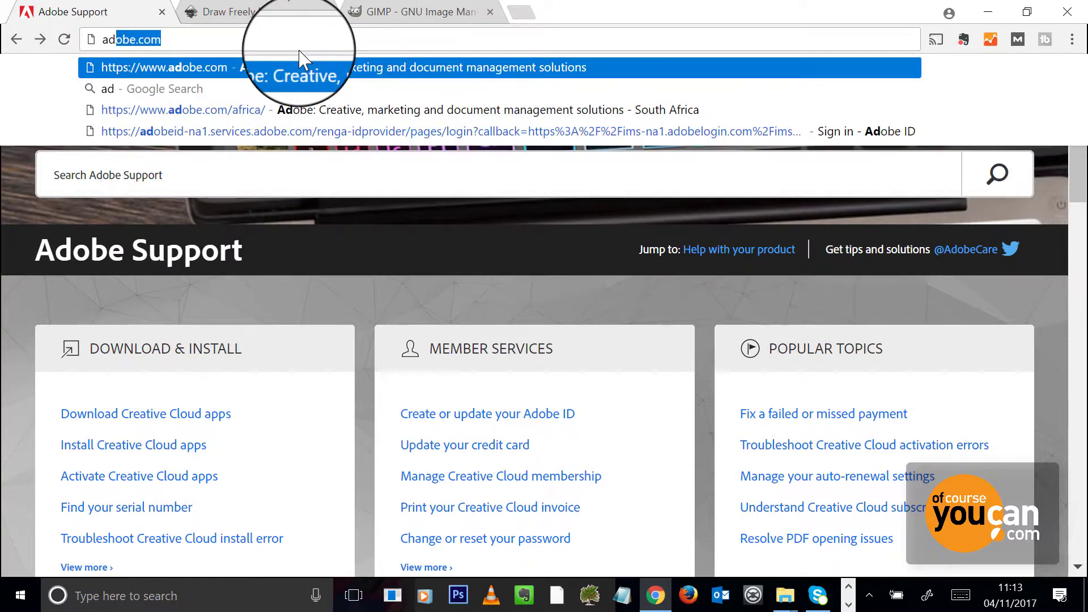
text(obe.com)
key(Return)
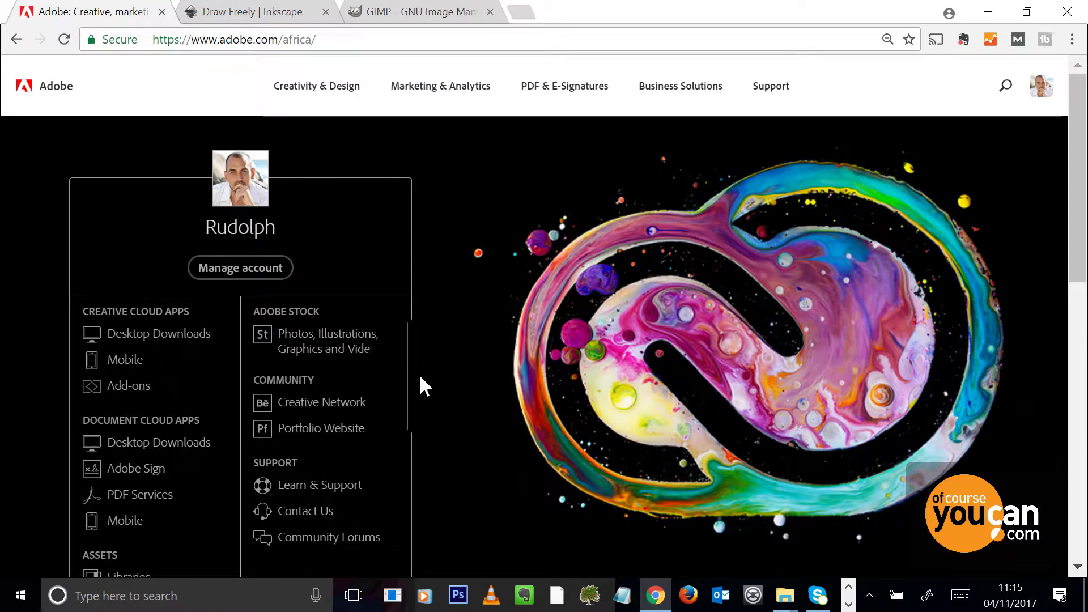
Open the Creative Cloud desktop downloads catalog and go to the Photoshop product page
click(165, 335)
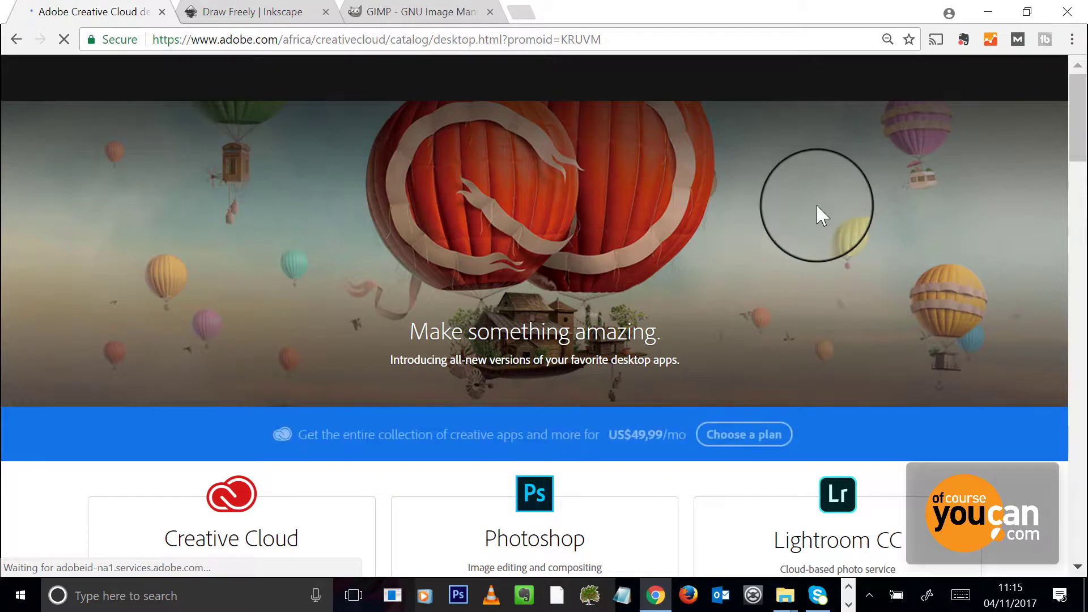
scroll(819, 214, down, 3)
scroll(805, 232, down, 1)
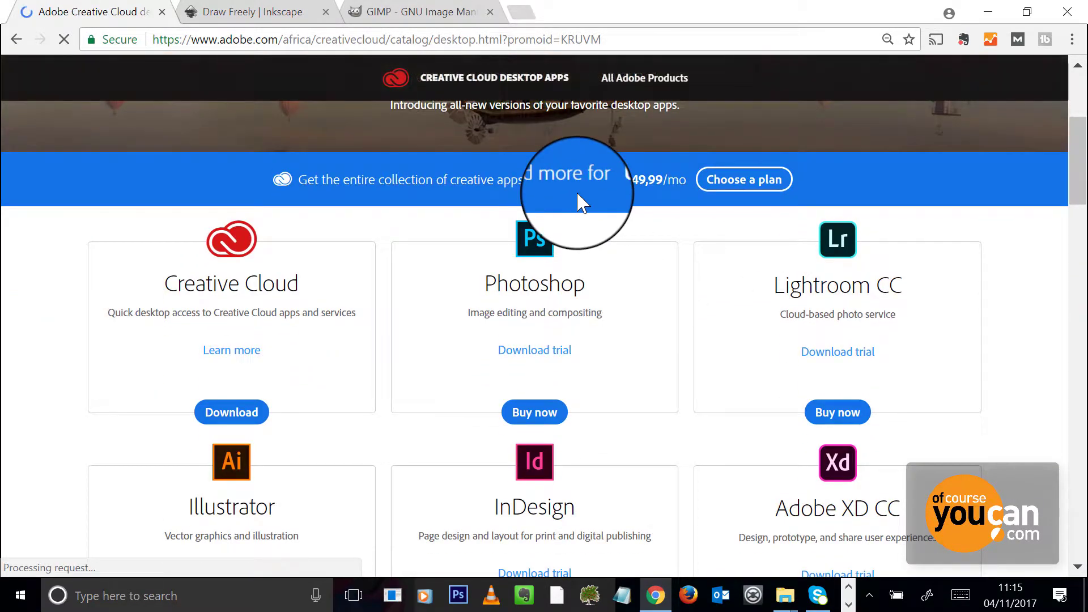
click(537, 306)
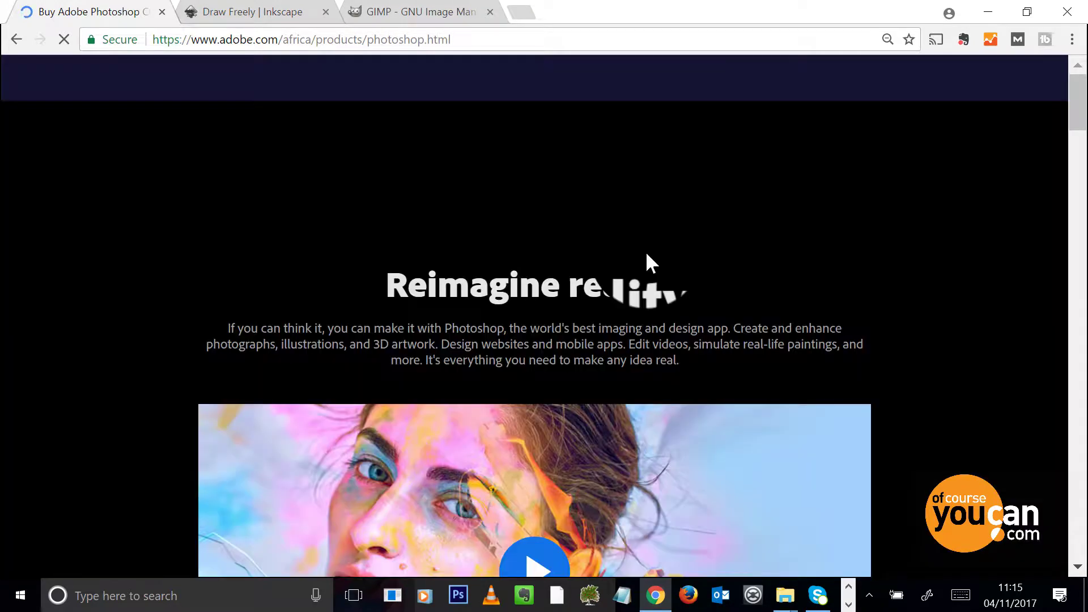
Play the featured "Reimagine reality" video on the Photoshop page in full screen
scroll(845, 255, down, 3)
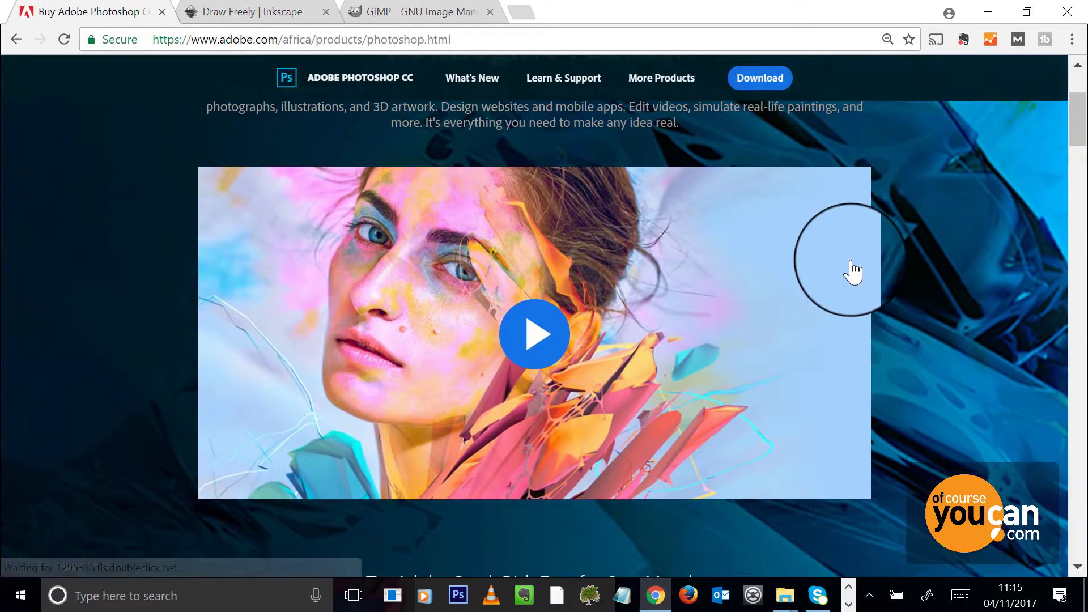
click(541, 352)
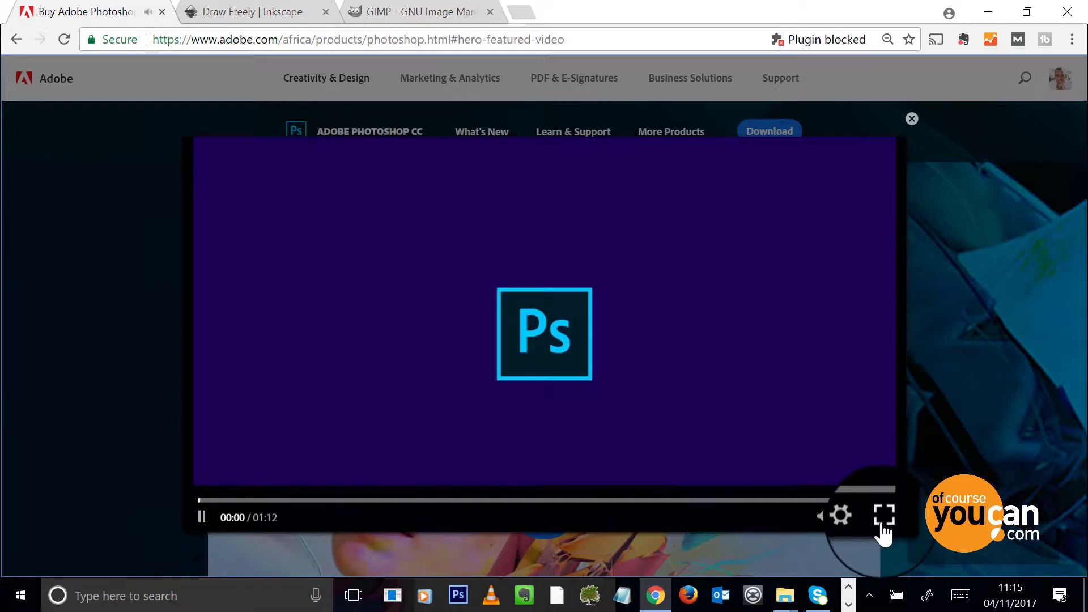
click(883, 517)
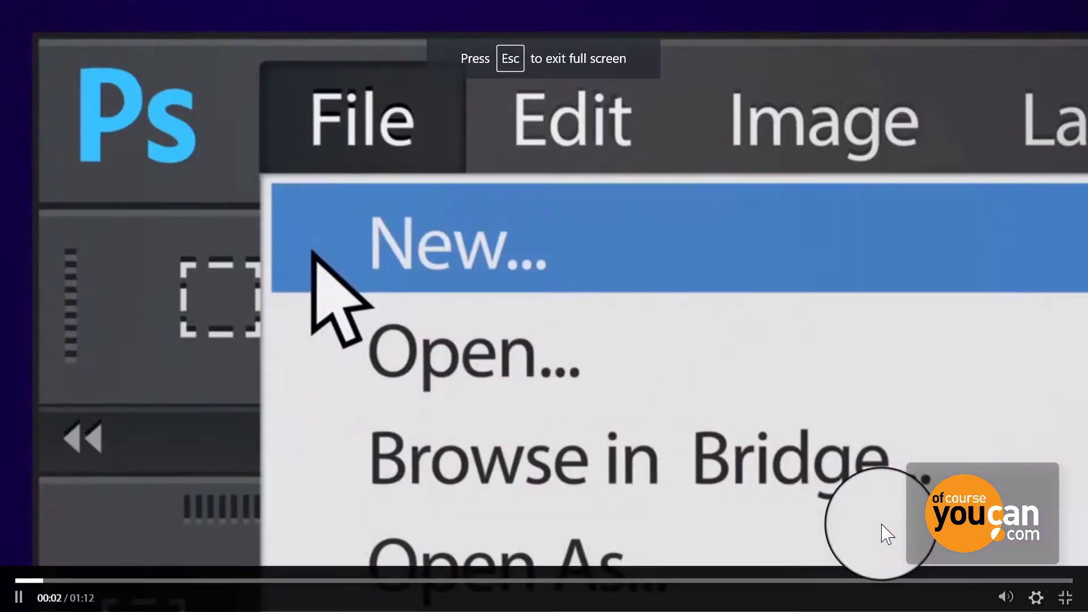